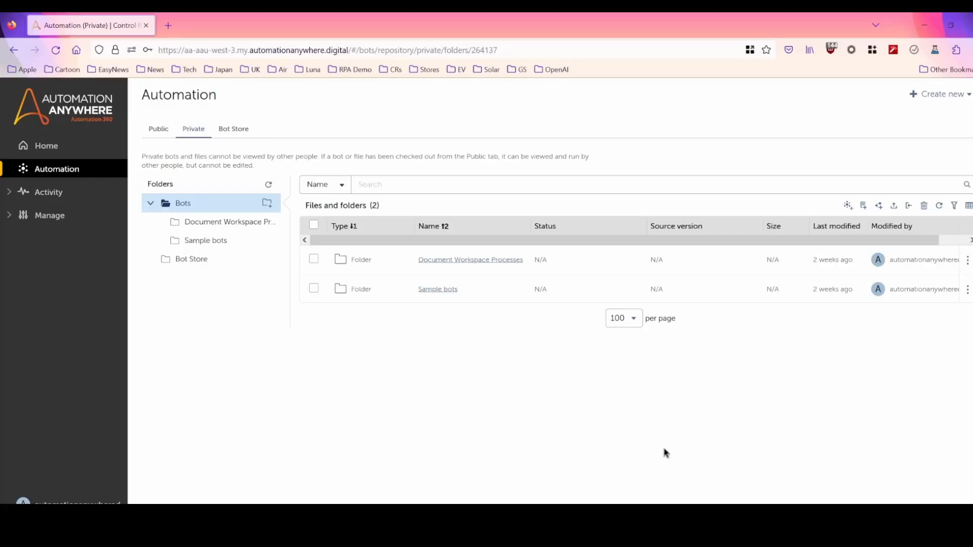
Create a new Microsoft Excel worksheet file named "My example.xlsx" on the Windows desktop.
{"action": "left_click", "coordinate": [923, 25]}
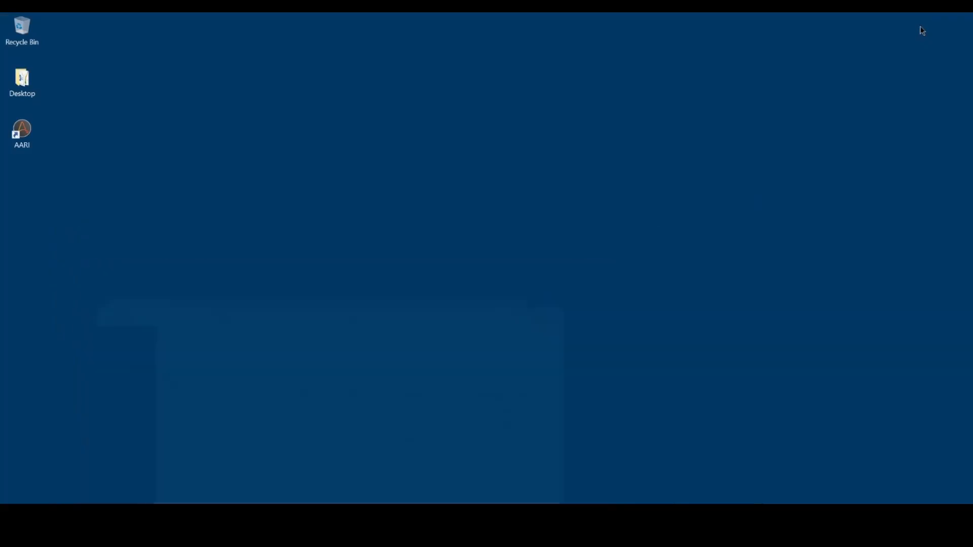
{"action": "right_click", "coordinate": [194, 196]}
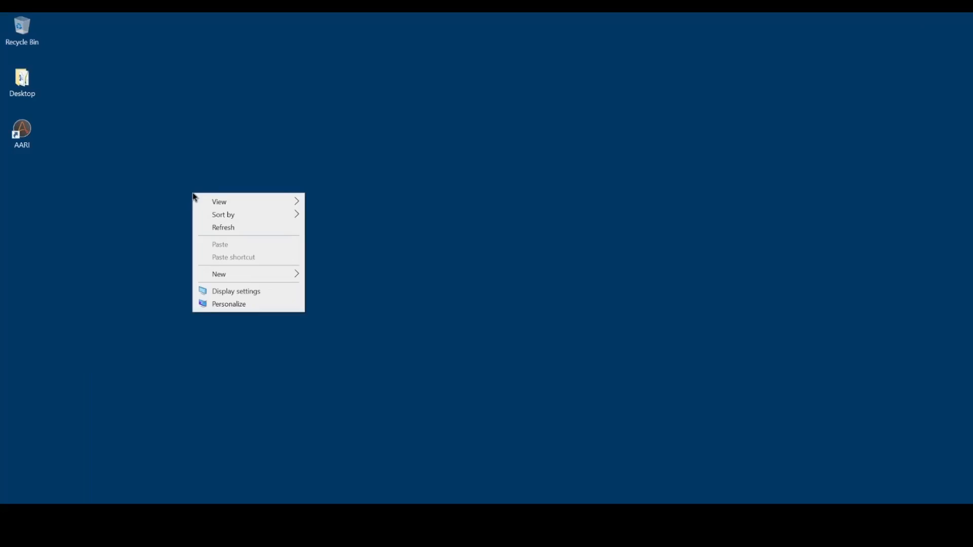
{"action": "mouse_move", "coordinate": [243, 275]}
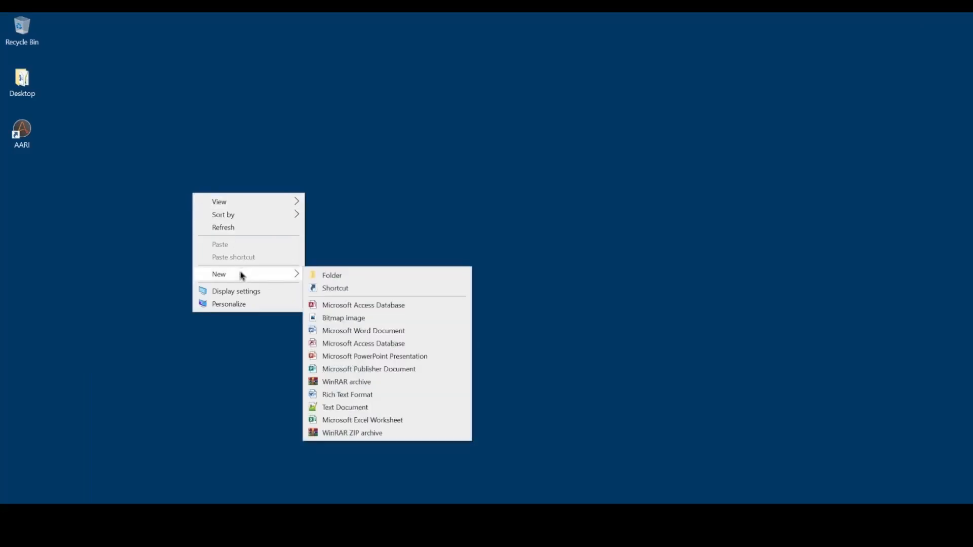
{"action": "left_click", "coordinate": [361, 421]}
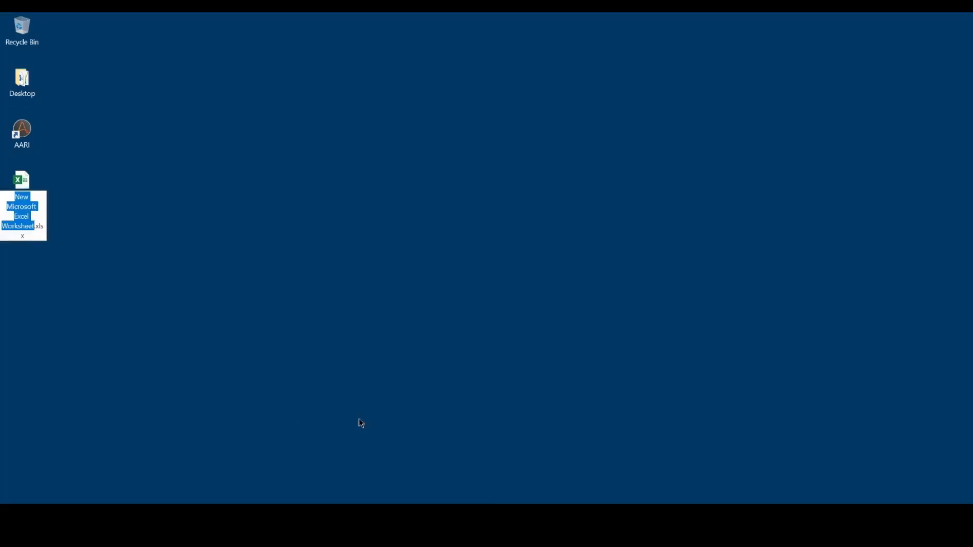
{"action": "type", "text": "My example"}
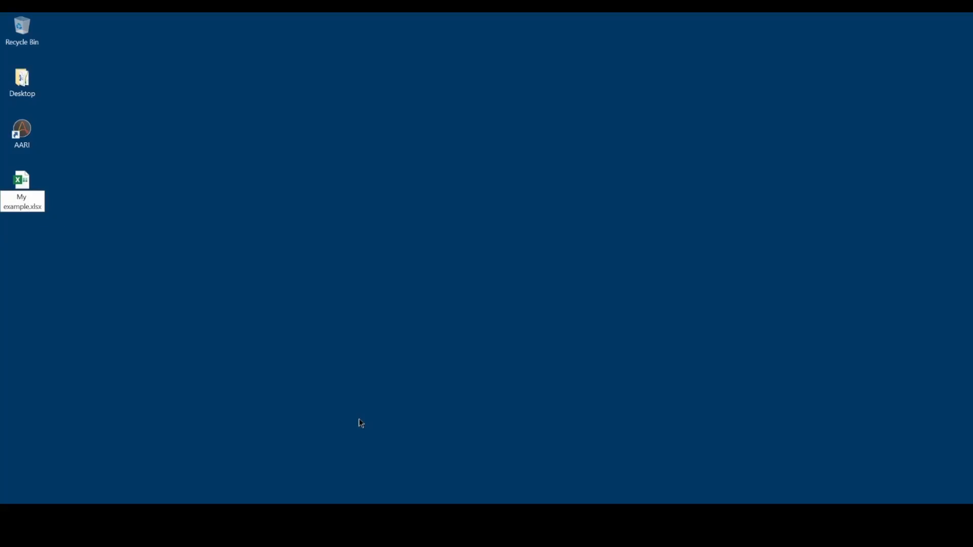
{"action": "key", "text": "Return"}
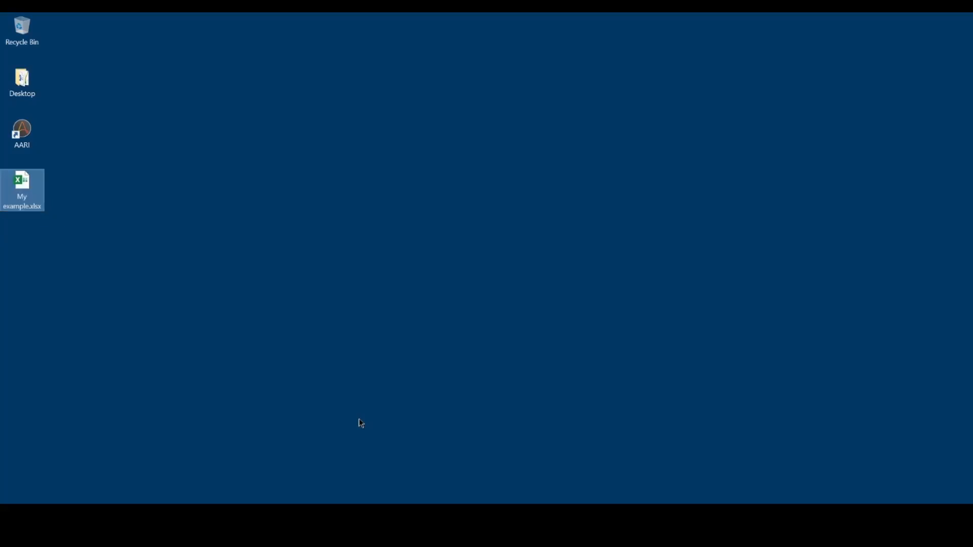
{"action": "left_click", "coordinate": [277, 380]}
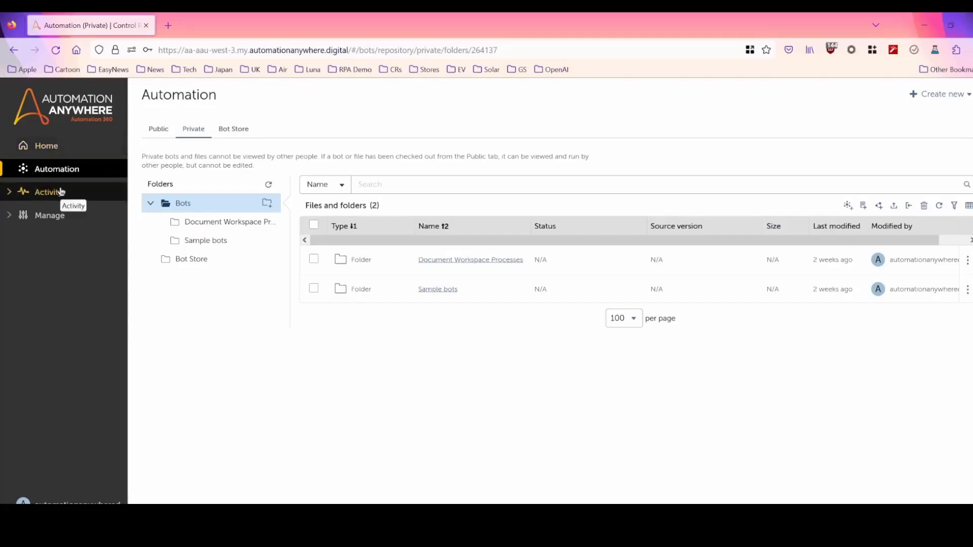
Create a task bot named "Excellent Excel Exploration Excursion" in the \Bots\ folder and open it for editing.
{"action": "left_click", "coordinate": [846, 208]}
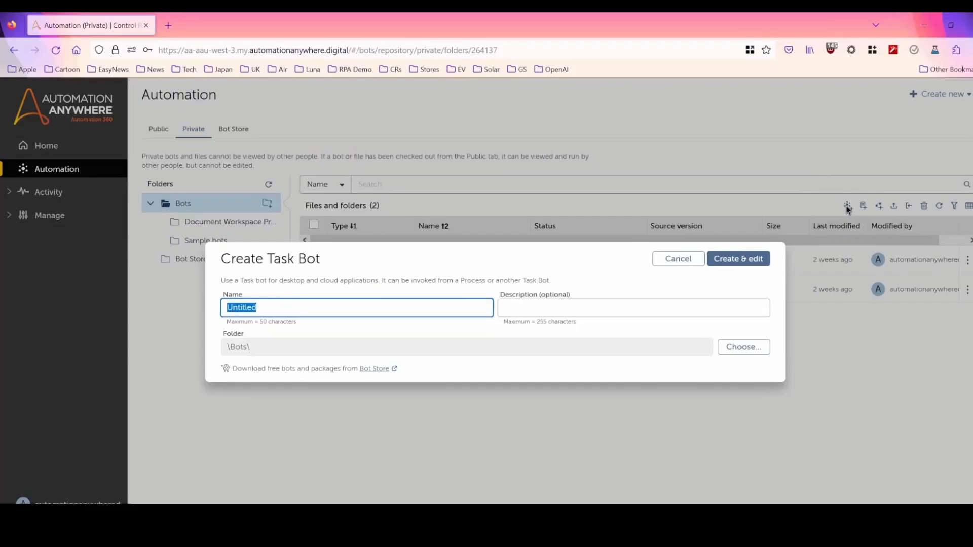
{"action": "type", "text": "Excellent E"}
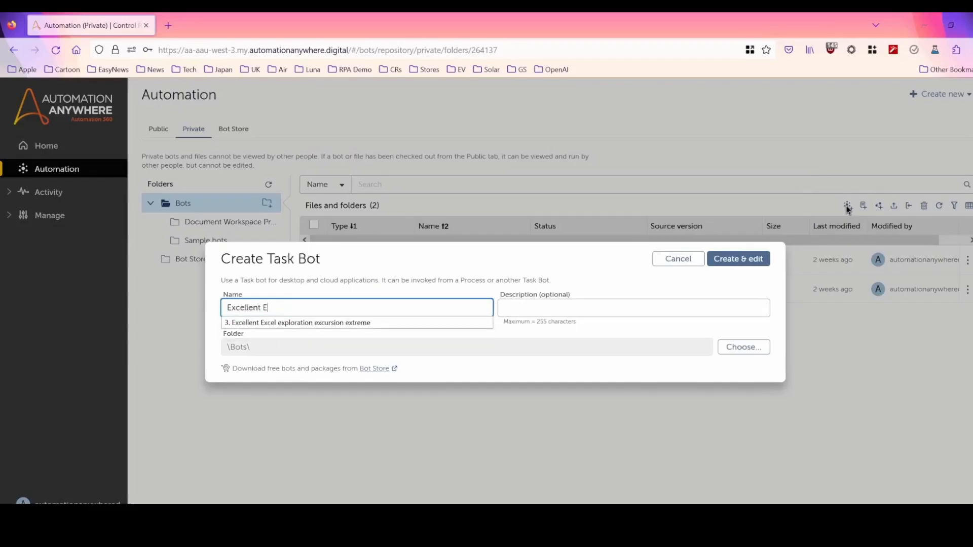
{"action": "type", "text": "xcel Exploration Excursion"}
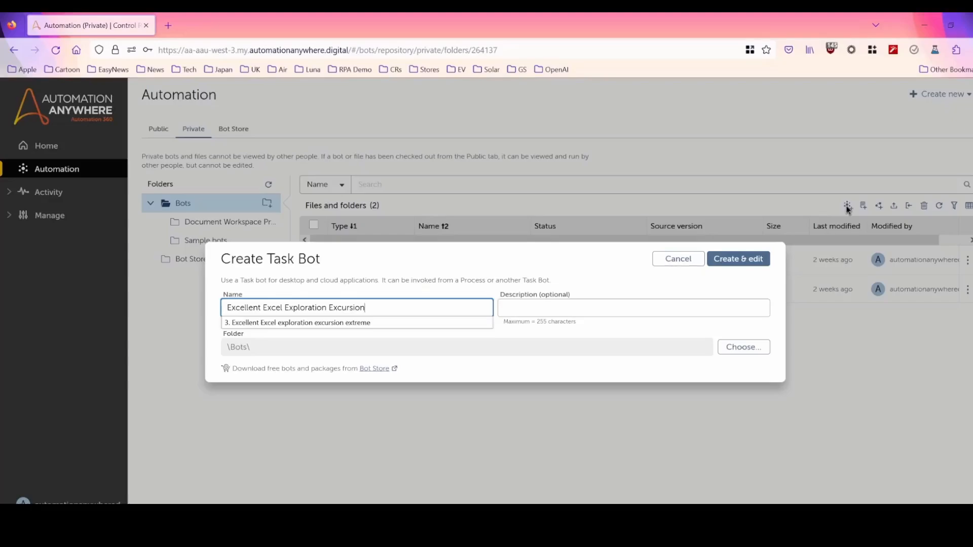
{"action": "left_click", "coordinate": [741, 261]}
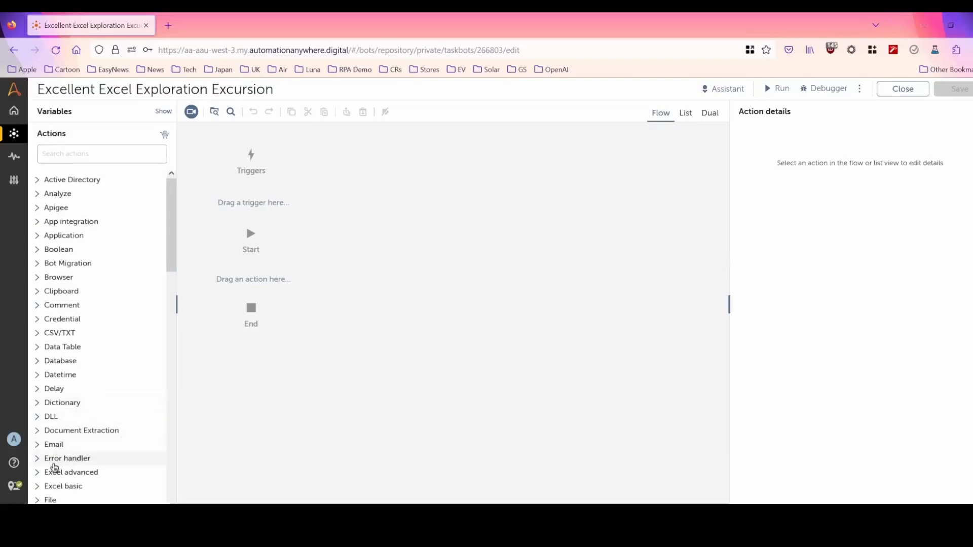
Add the Excel advanced Open action to the flow between Start and End.
{"action": "left_click", "coordinate": [56, 472]}
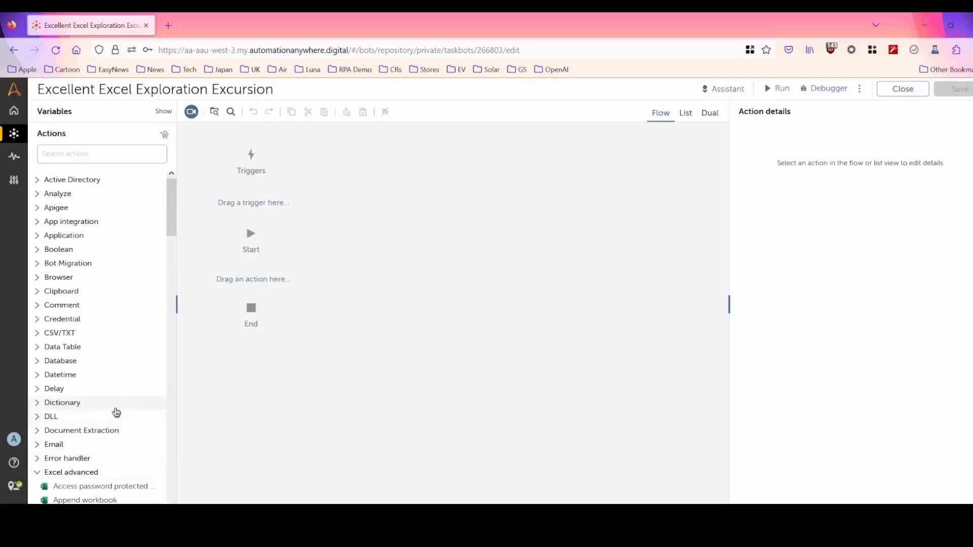
{"action": "scroll", "coordinate": [116, 413], "scroll_direction": "down", "scroll_amount": 10}
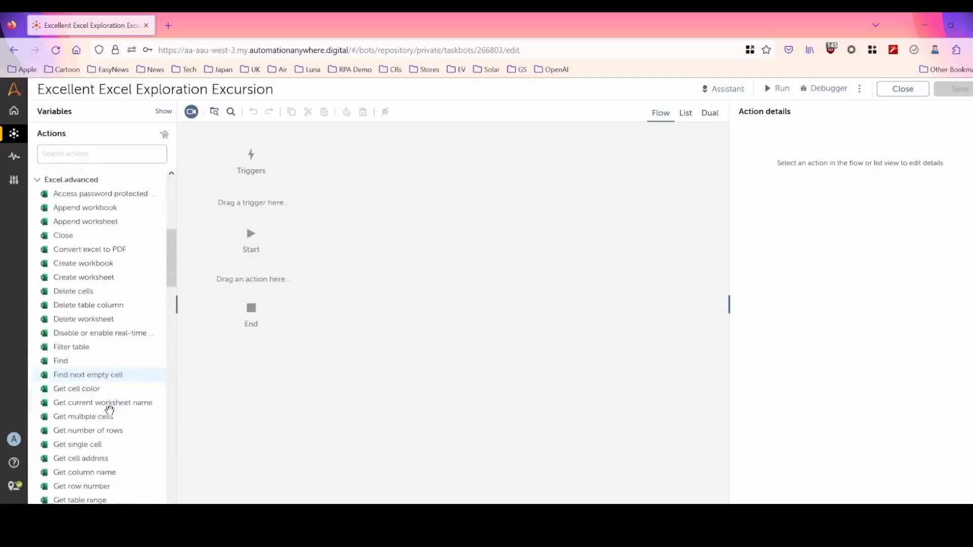
{"action": "scroll", "coordinate": [109, 410], "scroll_direction": "down", "scroll_amount": 3}
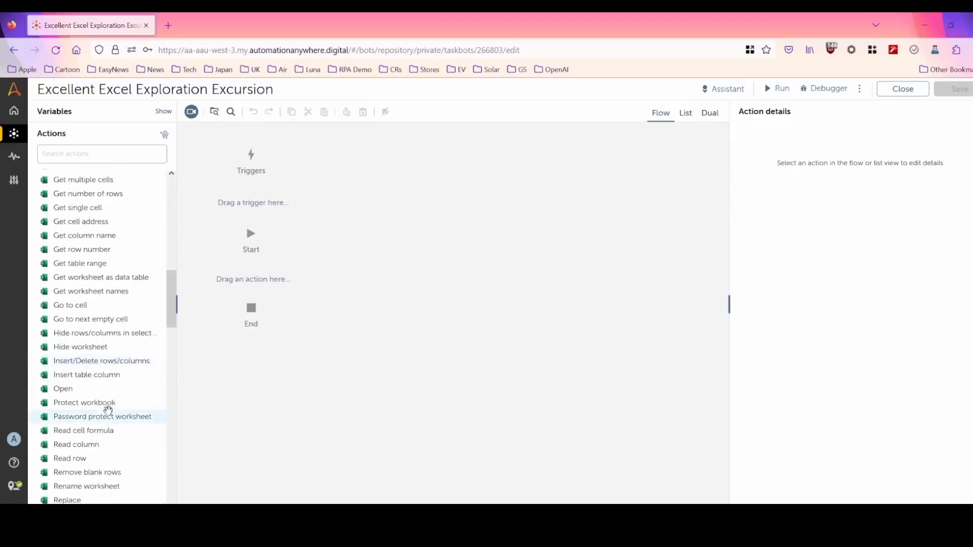
{"action": "left_click_drag", "start_coordinate": [68, 390], "coordinate": [263, 288]}
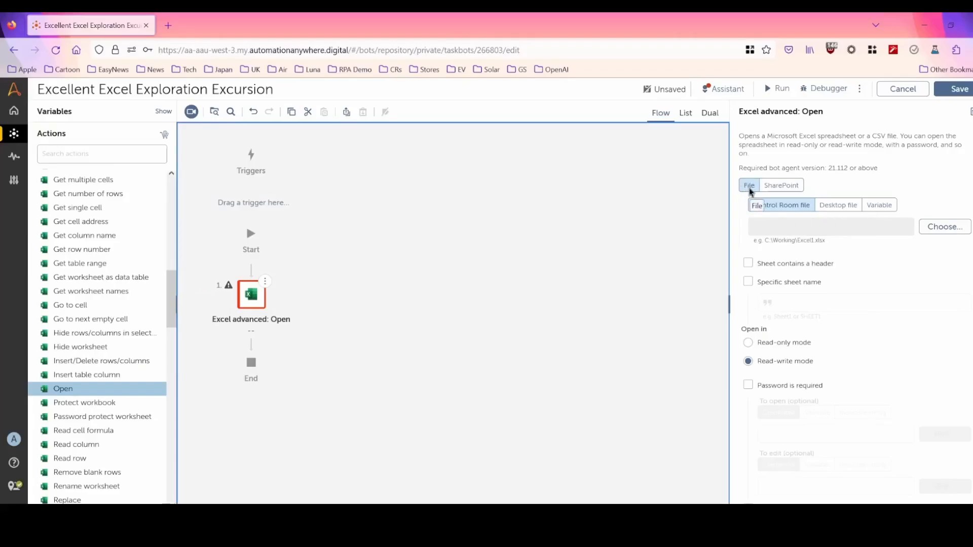
Set the Open action's source to the desktop file "My example.xlsx" from the Desktop folder.
{"action": "left_click", "coordinate": [838, 209]}
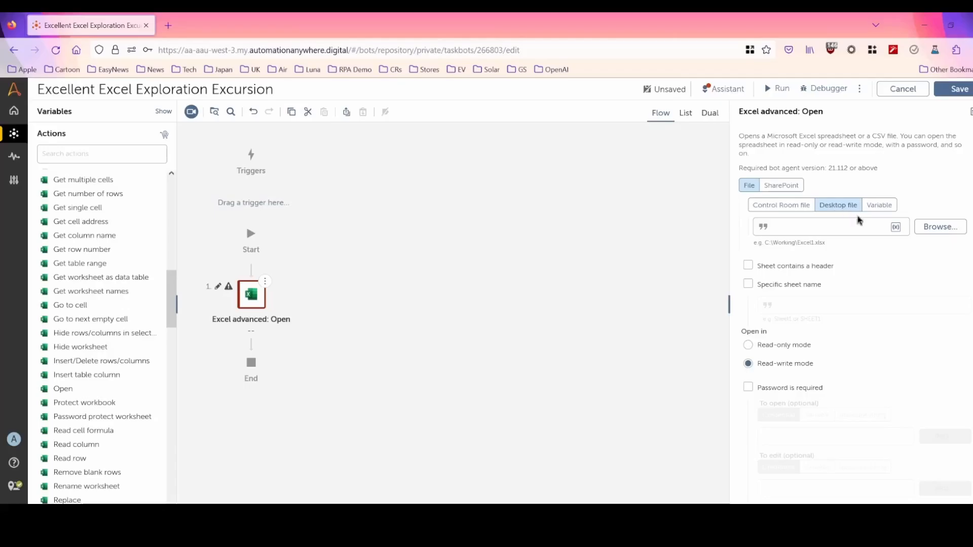
{"action": "left_click", "coordinate": [941, 229]}
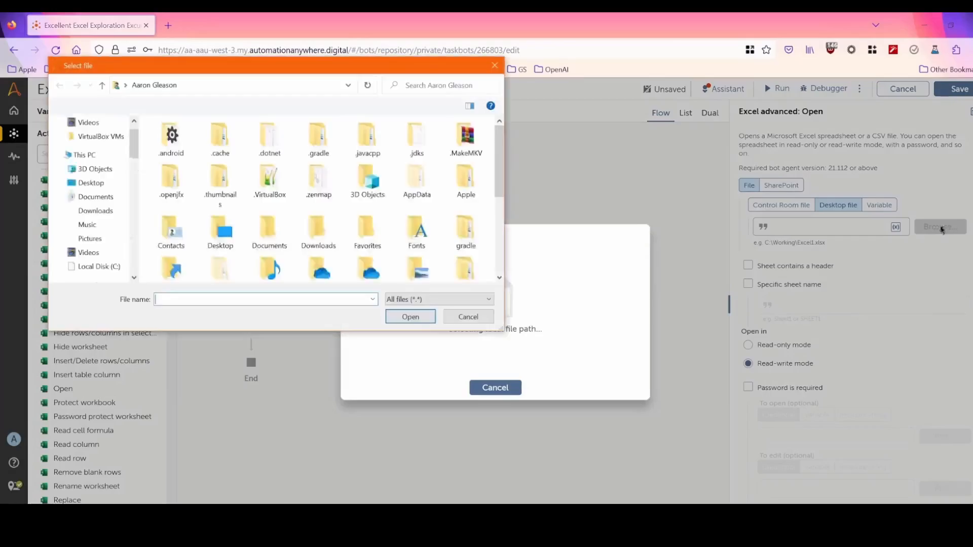
{"action": "left_click", "coordinate": [91, 137]}
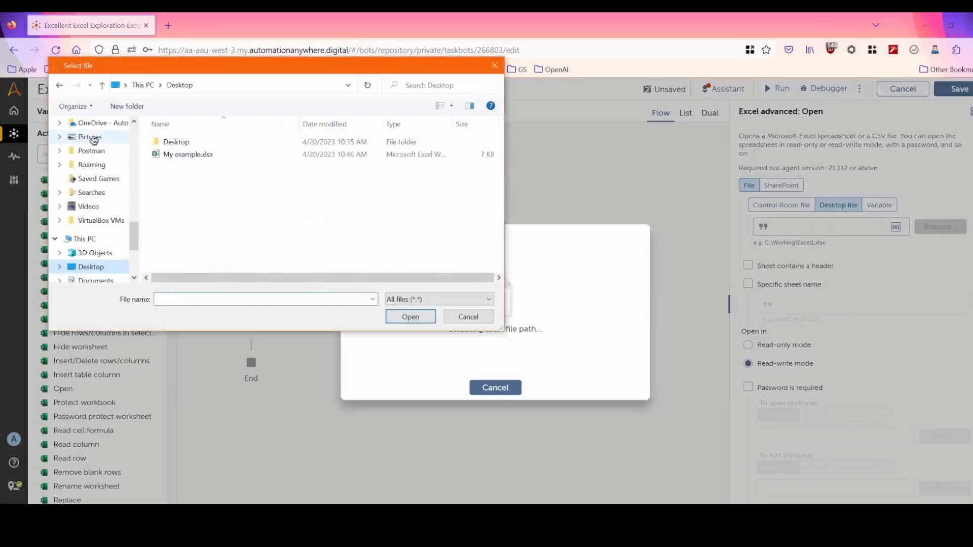
{"action": "left_click", "coordinate": [188, 159]}
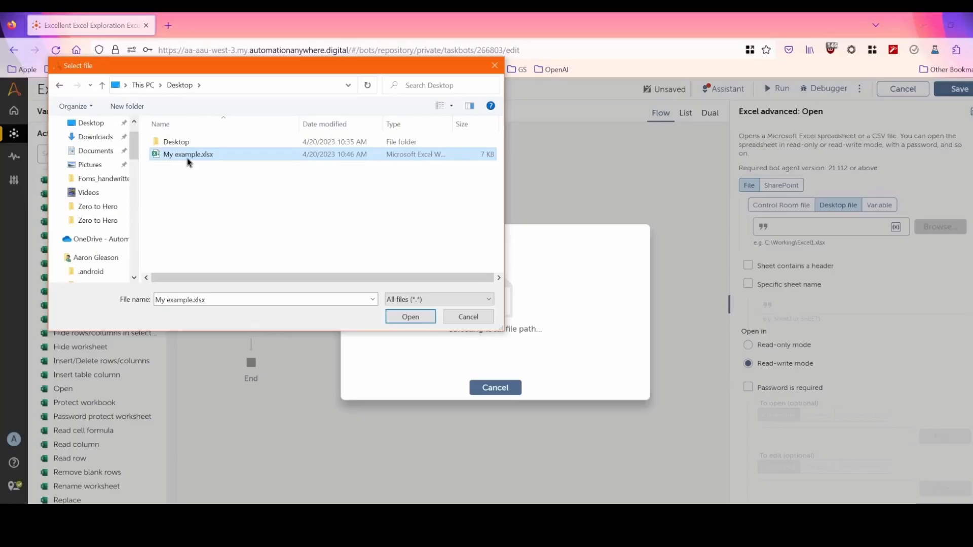
{"action": "left_click", "coordinate": [410, 317]}
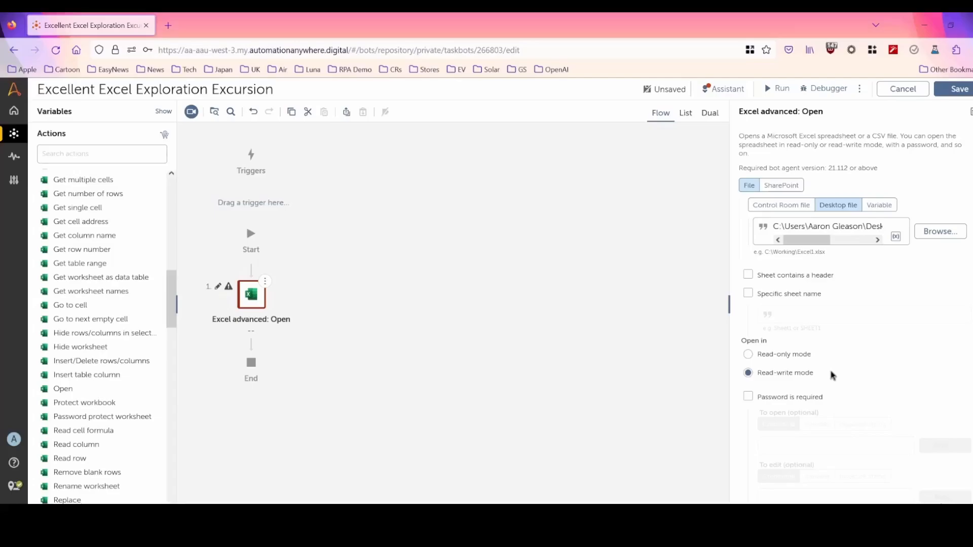
{"action": "scroll", "coordinate": [831, 375], "scroll_direction": "down", "scroll_amount": 2}
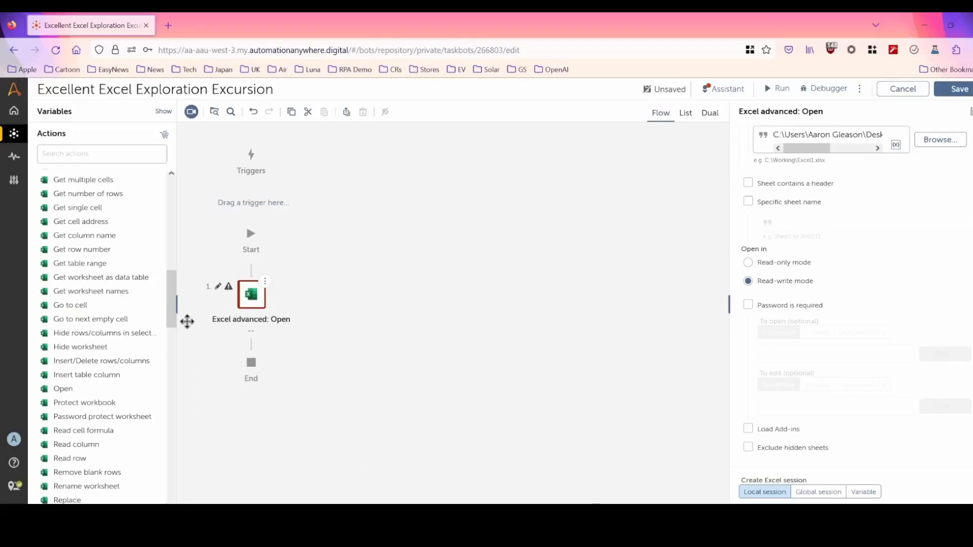
Add an Excel advanced Go to cell action after Open and set its specific cell to A1.
{"action": "mouse_move", "coordinate": [44, 306]}
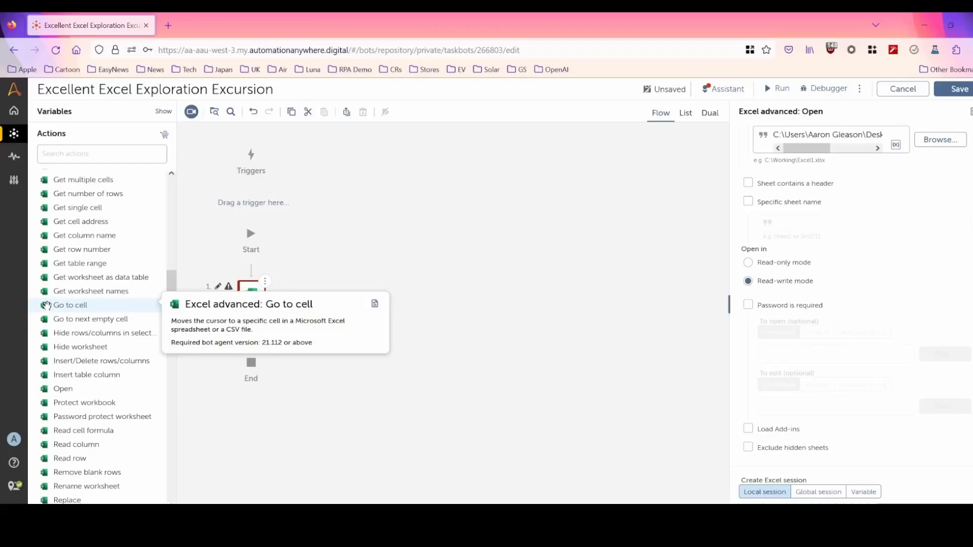
{"action": "left_click_drag", "start_coordinate": [44, 305], "coordinate": [251, 345]}
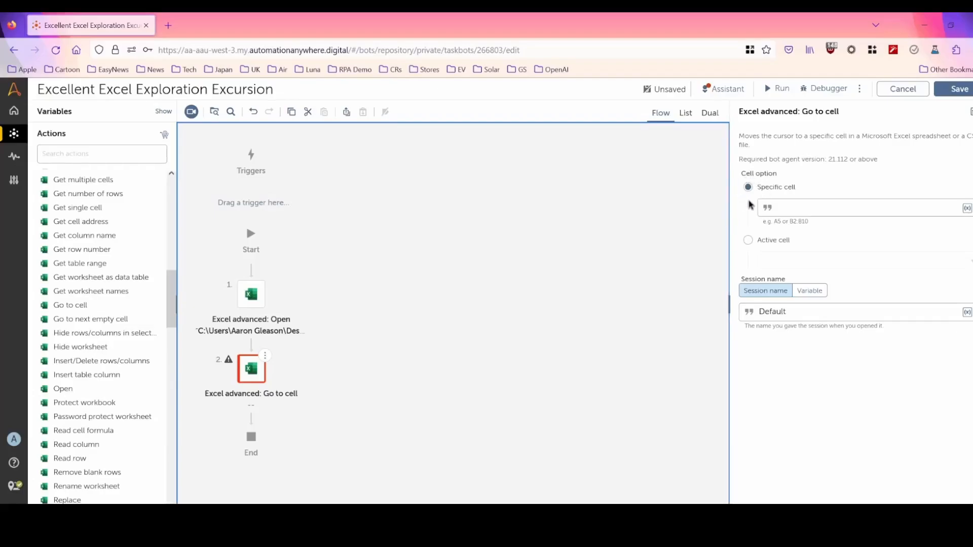
{"action": "left_click", "coordinate": [805, 207]}
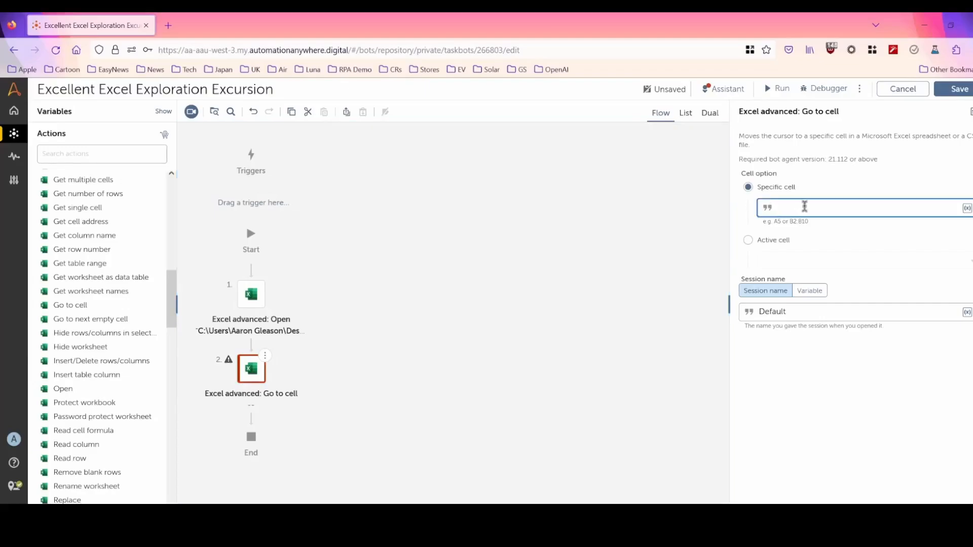
{"action": "type", "text": "A1"}
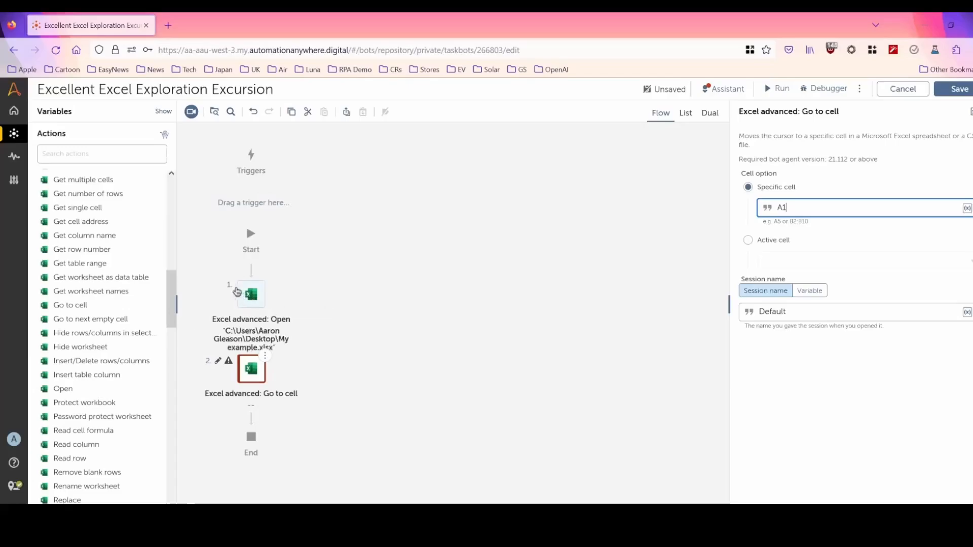
Add an Excel advanced Set cell action after Go to cell and set the active cell's value to "Automation".
{"action": "left_click_drag", "start_coordinate": [167, 300], "coordinate": [173, 373]}
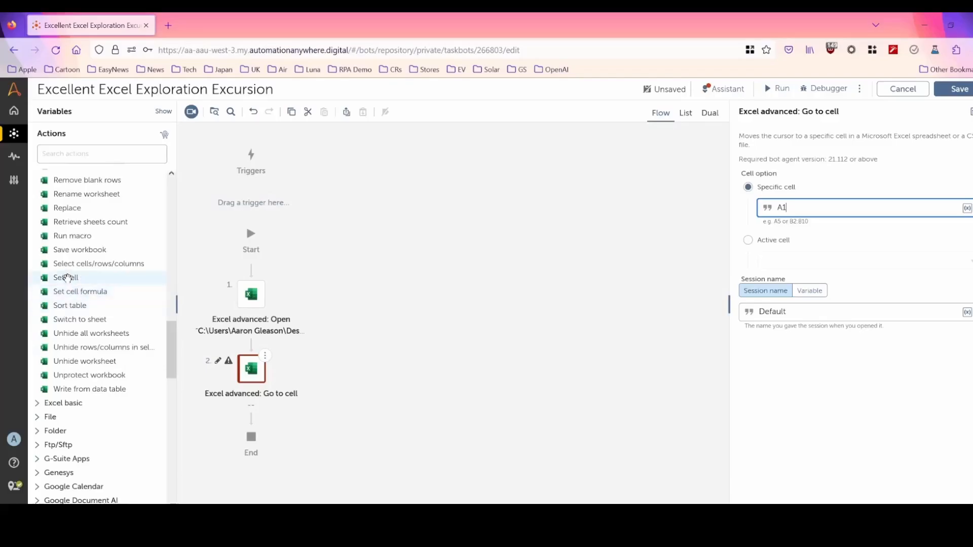
{"action": "left_click_drag", "start_coordinate": [66, 278], "coordinate": [278, 423]}
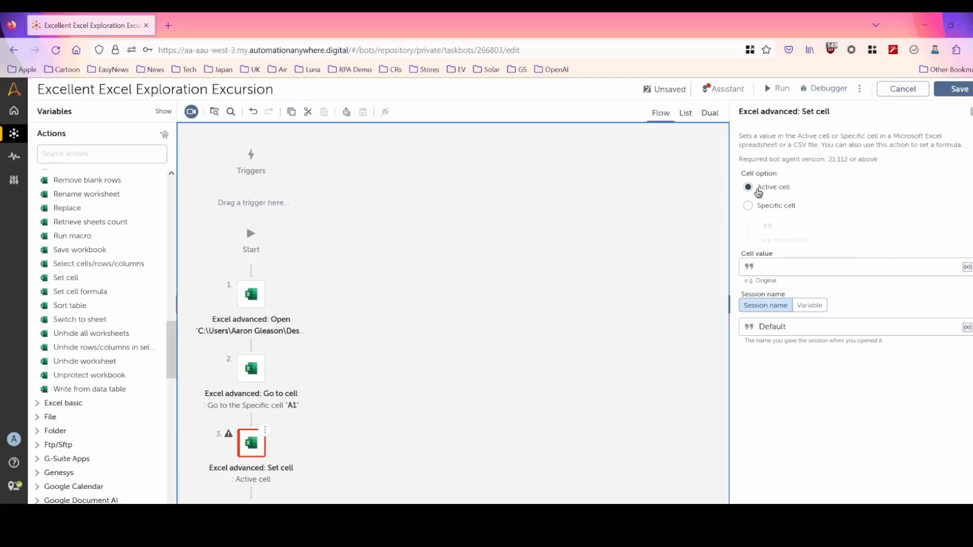
{"action": "left_click", "coordinate": [796, 269]}
{"action": "type", "text": "Automation"}
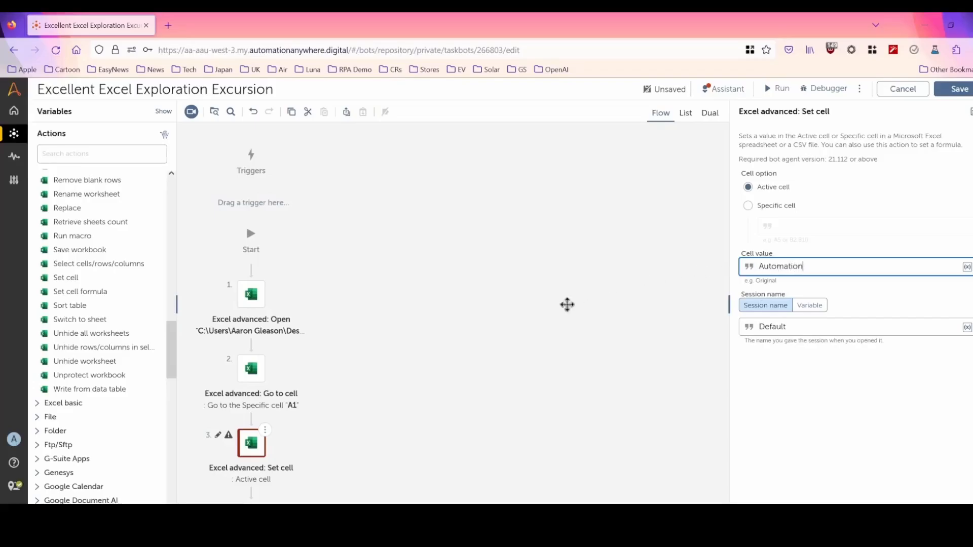
Add a second Go to cell action after Set cell, moving from the active cell with the option "One cell to the right".
{"action": "left_click_drag", "start_coordinate": [367, 423], "coordinate": [416, 245]}
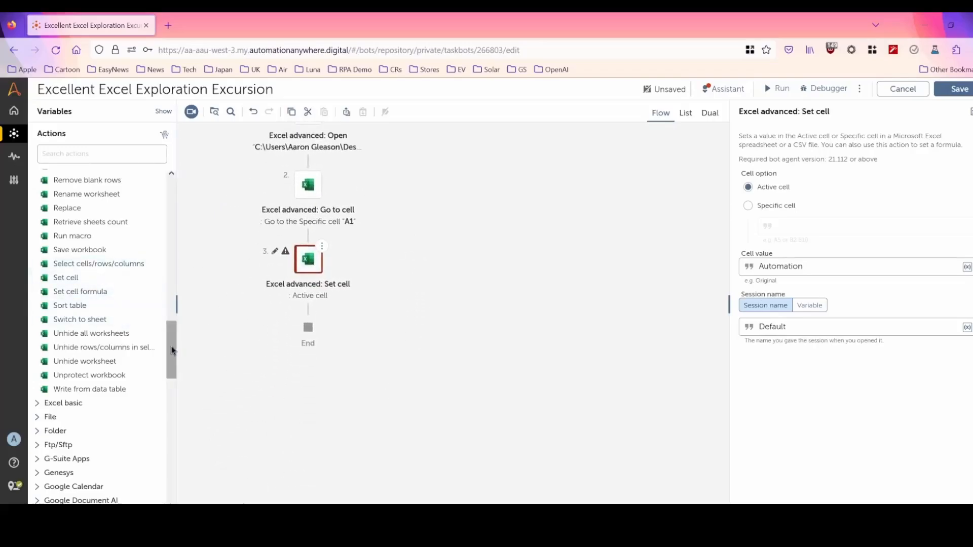
{"action": "left_click_drag", "start_coordinate": [172, 350], "coordinate": [175, 304]}
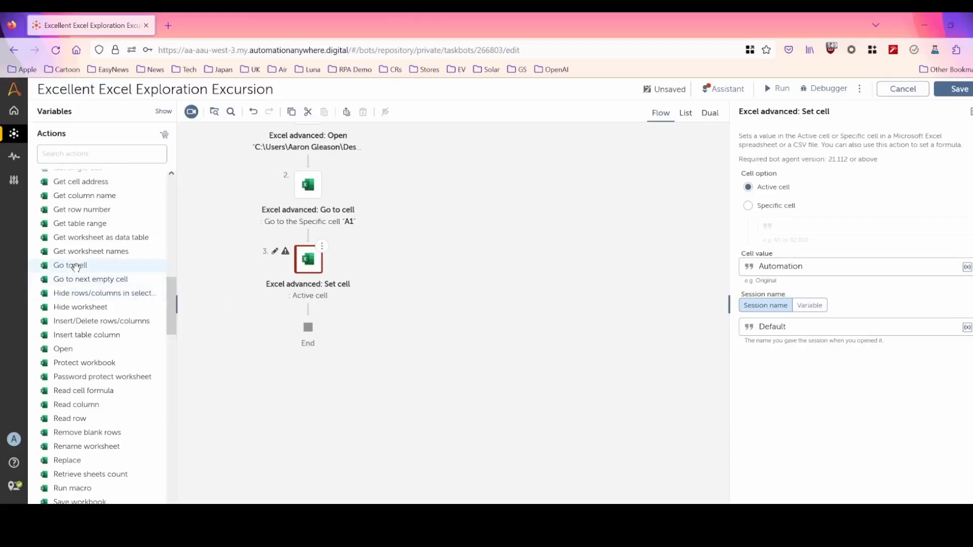
{"action": "left_click_drag", "start_coordinate": [75, 267], "coordinate": [324, 318]}
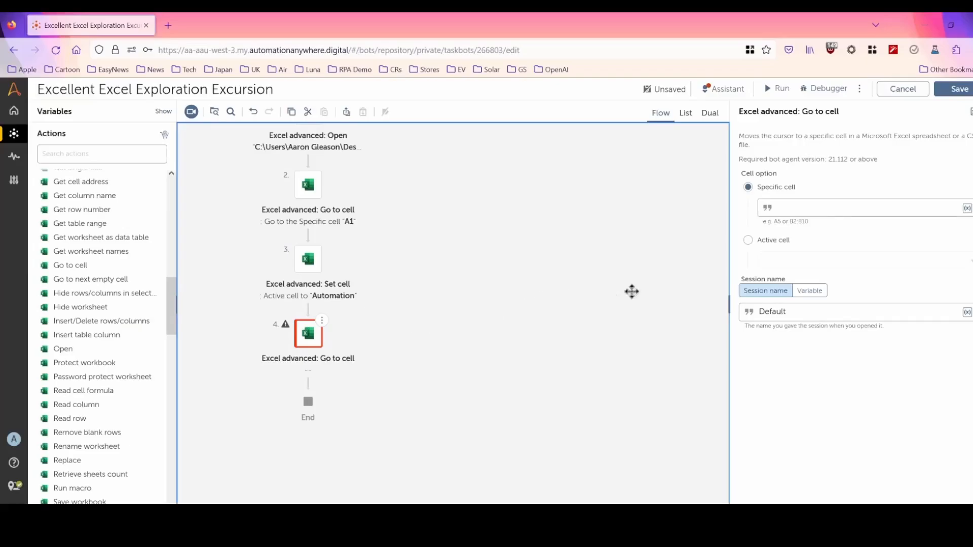
{"action": "left_click", "coordinate": [748, 240]}
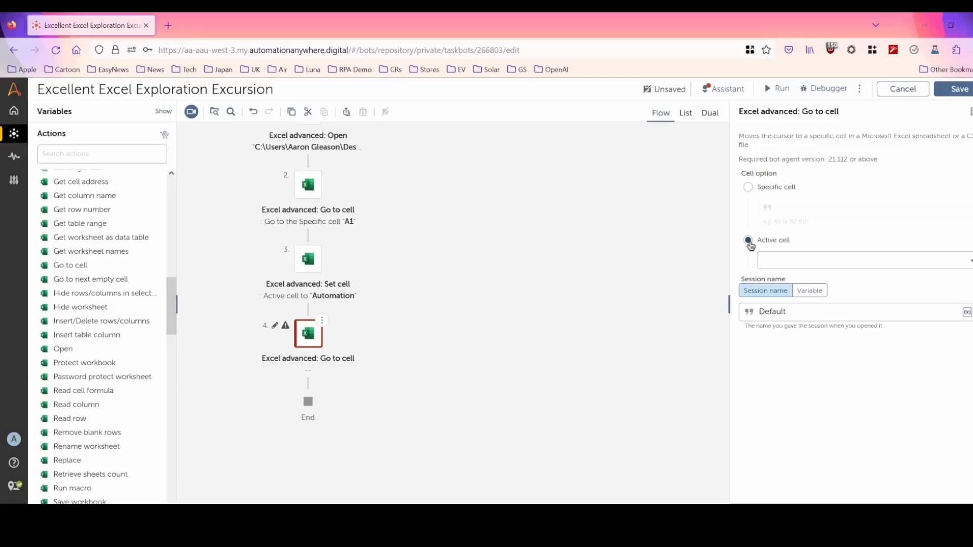
{"action": "left_click", "coordinate": [780, 261]}
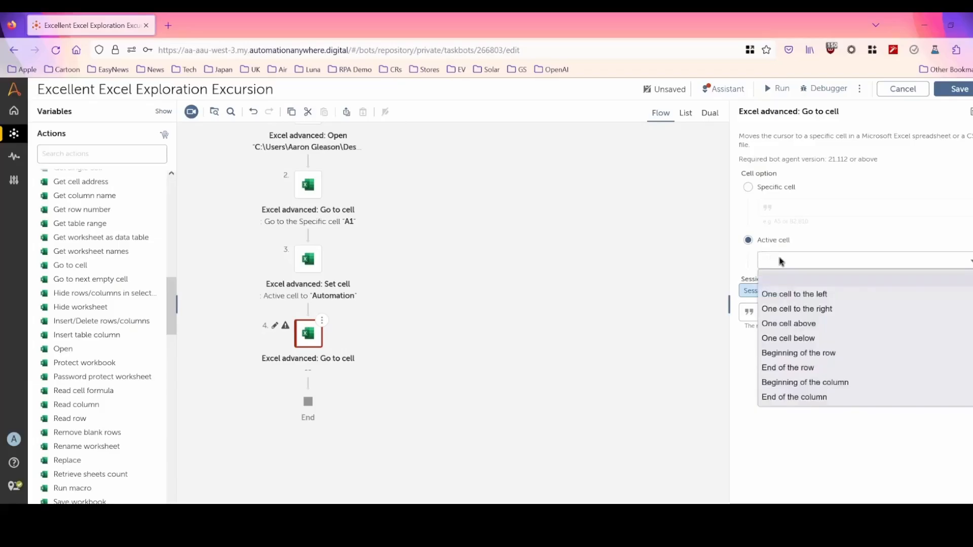
{"action": "left_click", "coordinate": [800, 309]}
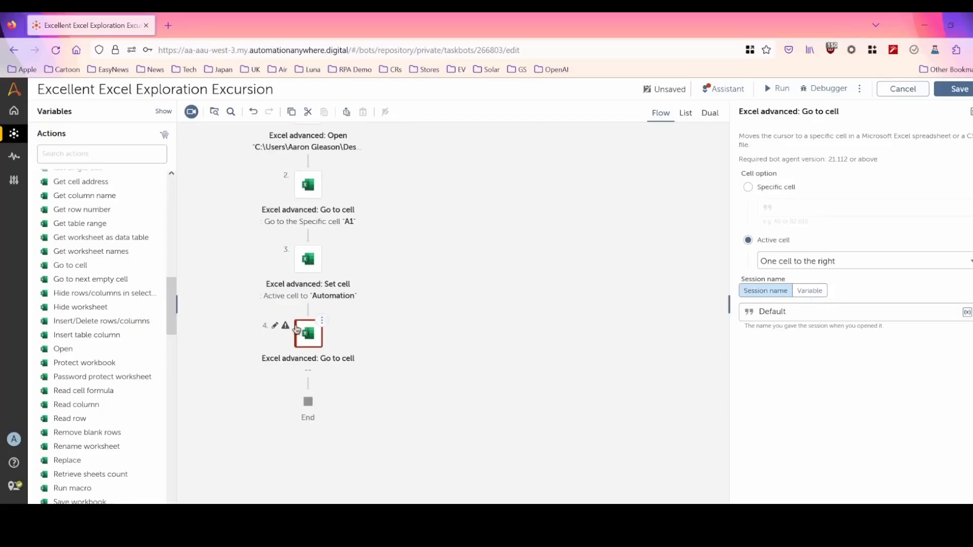
Add an Excel advanced Set cell action after the second Go to cell and set the active cell's value to "Anywhere".
{"action": "left_click_drag", "start_coordinate": [171, 332], "coordinate": [171, 383]}
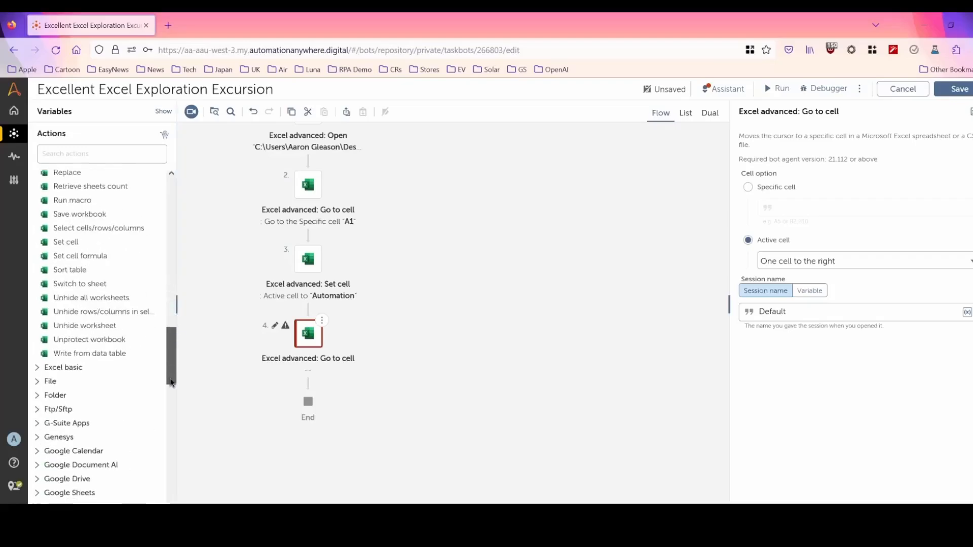
{"action": "left_click_drag", "start_coordinate": [71, 242], "coordinate": [326, 387]}
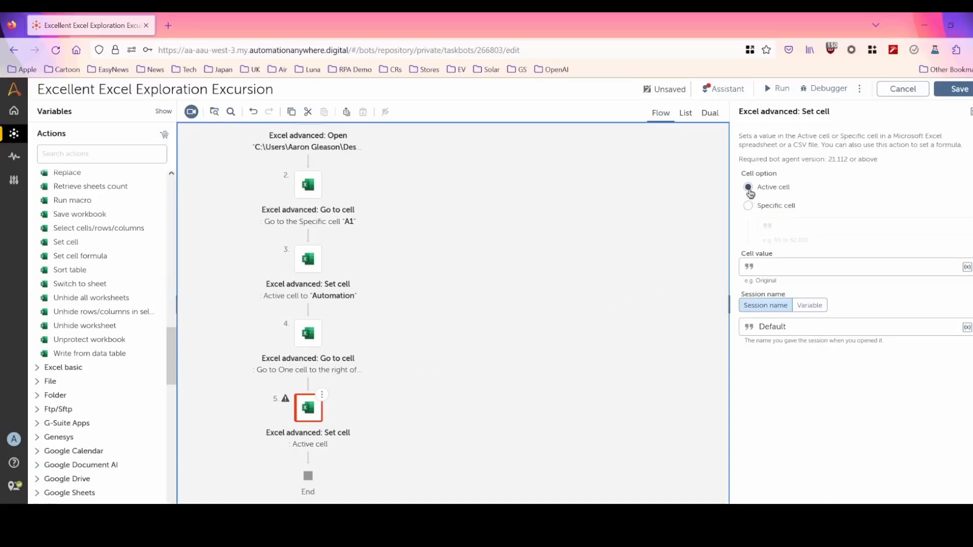
{"action": "left_click", "coordinate": [800, 268]}
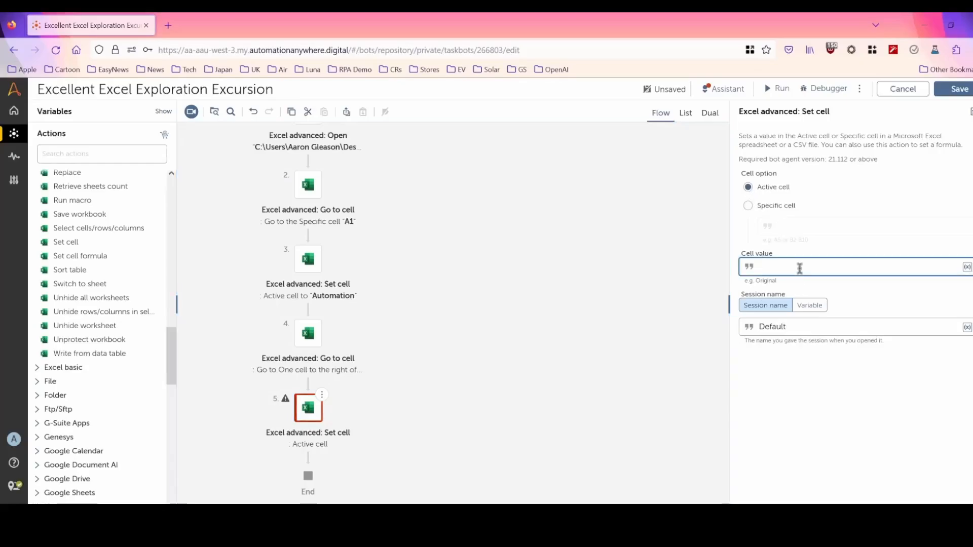
{"action": "type", "text": "A"}
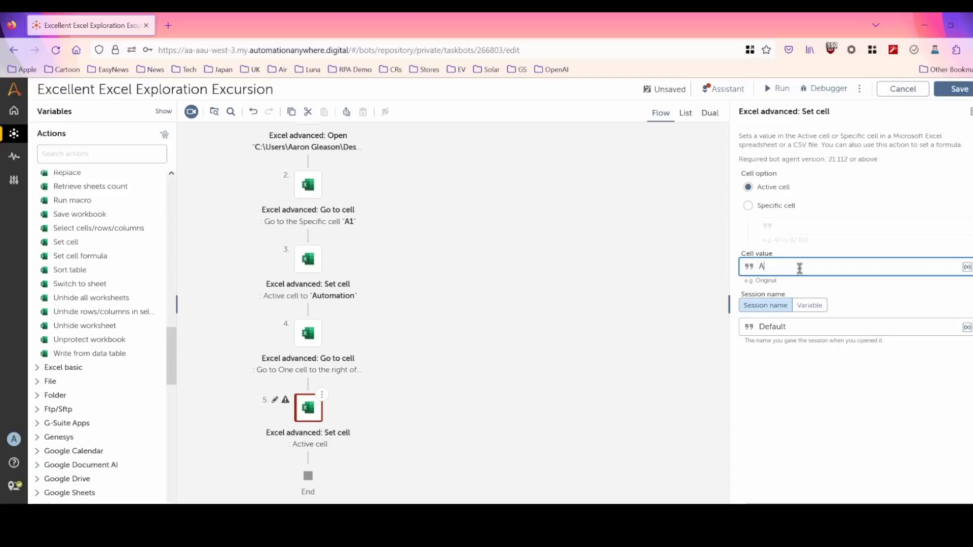
{"action": "type", "text": "nywhere"}
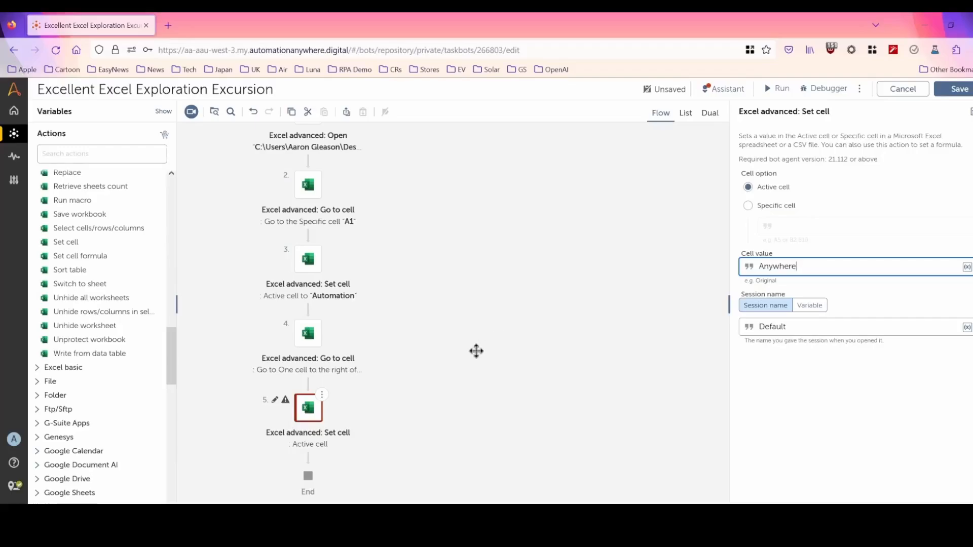
Add an Excel advanced Set cell formula action at the end of the flow, entering formula =A1&B1 for specific cell D1.
{"action": "mouse_move", "coordinate": [101, 259]}
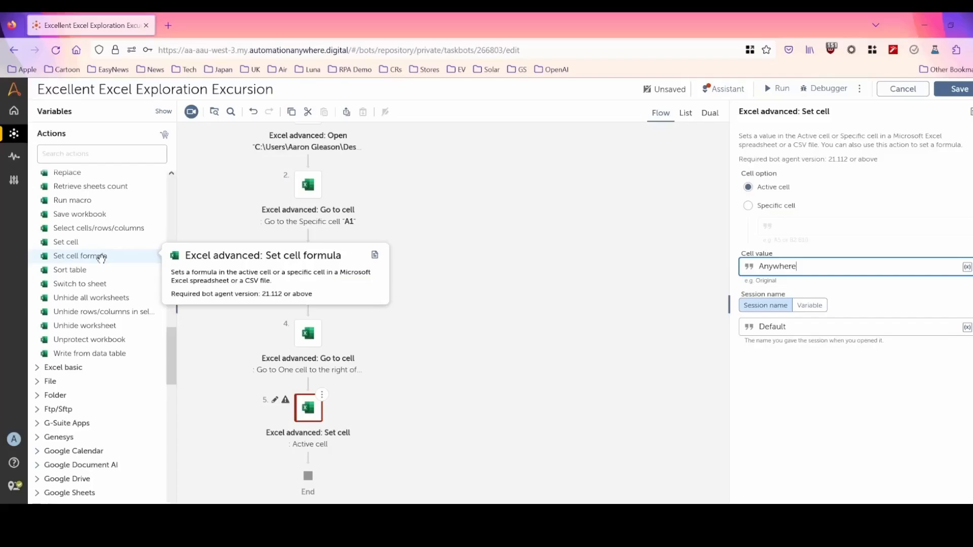
{"action": "left_click_drag", "start_coordinate": [101, 259], "coordinate": [309, 461]}
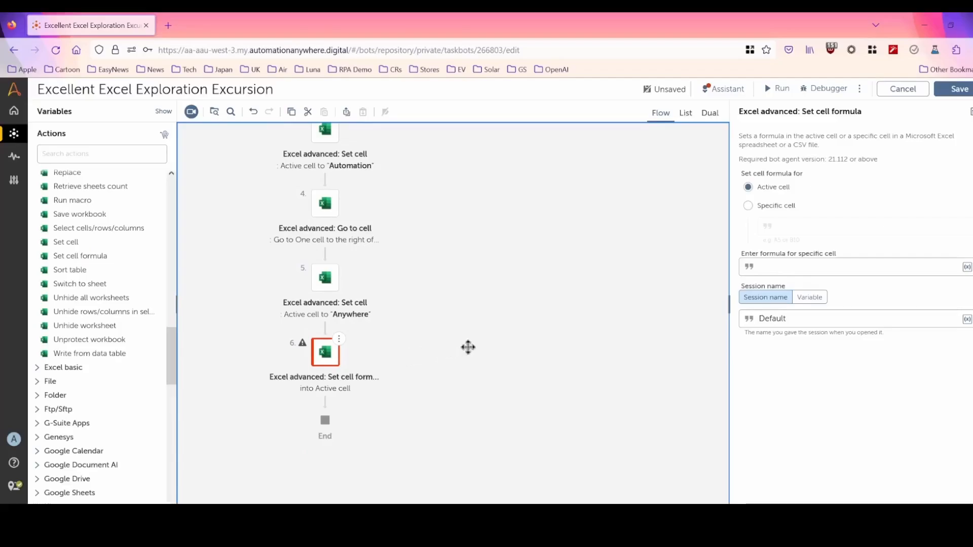
{"action": "left_click", "coordinate": [749, 206]}
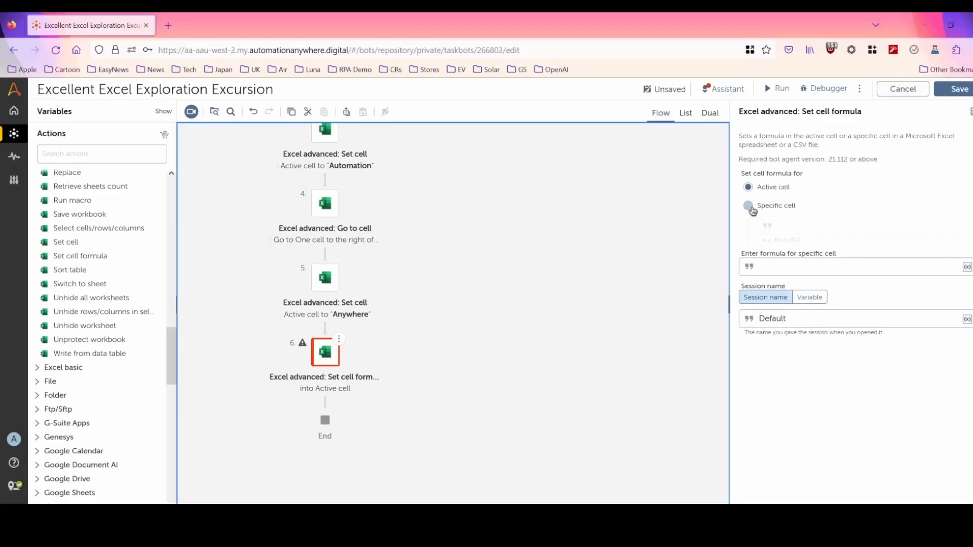
{"action": "double_click", "coordinate": [809, 227]}
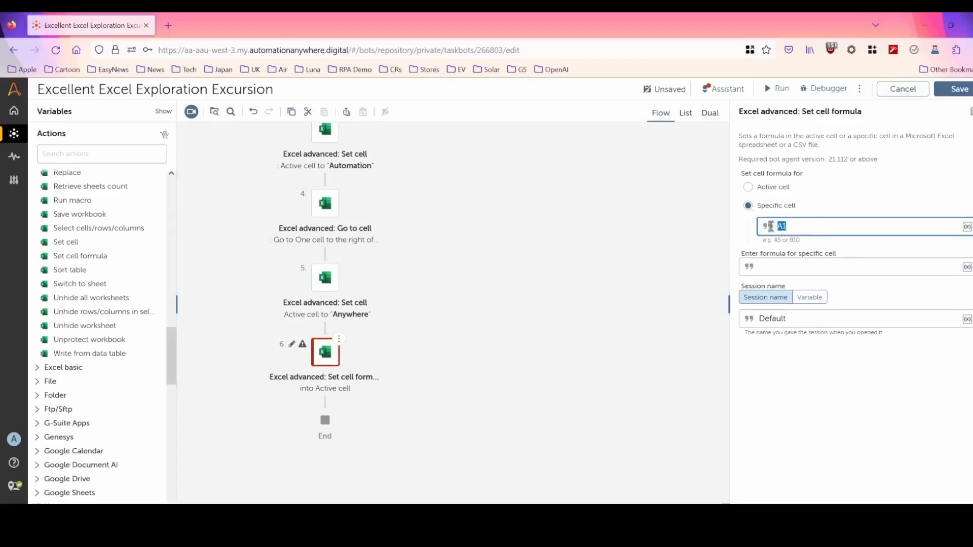
{"action": "type", "text": "D1"}
{"action": "left_click", "coordinate": [789, 268]}
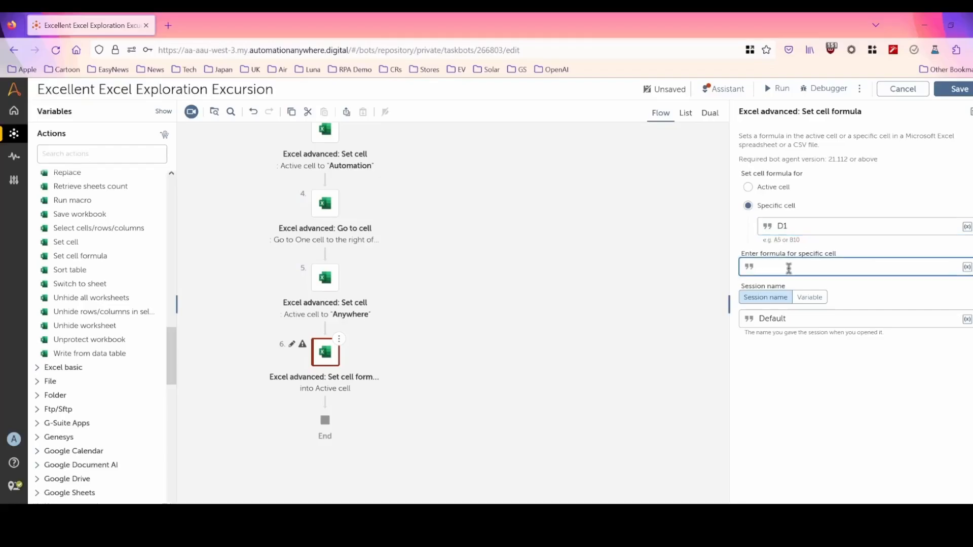
{"action": "type", "text": "=A1&B1"}
Add an Excel advanced Get single cell action after Set cell formula, reading specific cell D1 and storing its contents in the SampleString variable.
{"action": "left_click_drag", "start_coordinate": [172, 357], "coordinate": [173, 303]}
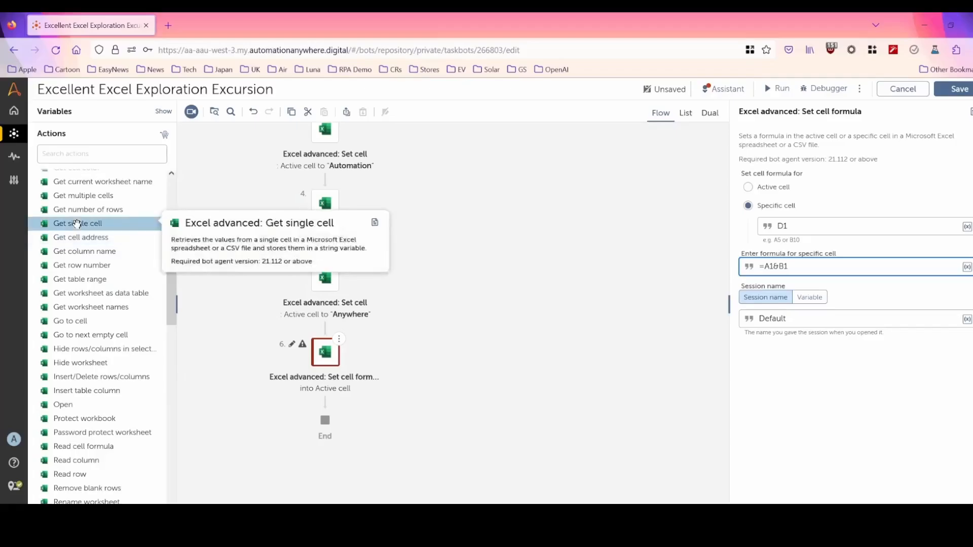
{"action": "left_click_drag", "start_coordinate": [79, 223], "coordinate": [324, 414]}
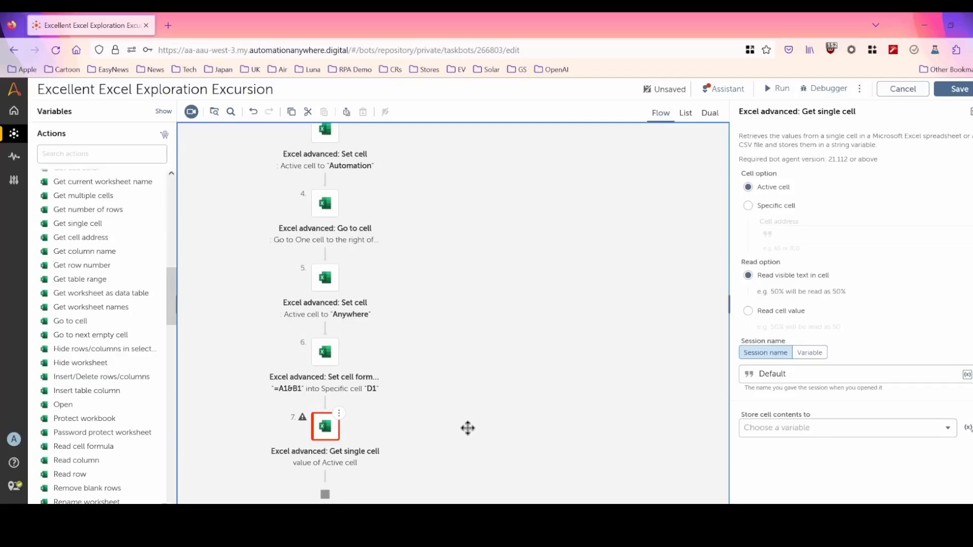
{"action": "left_click", "coordinate": [748, 206]}
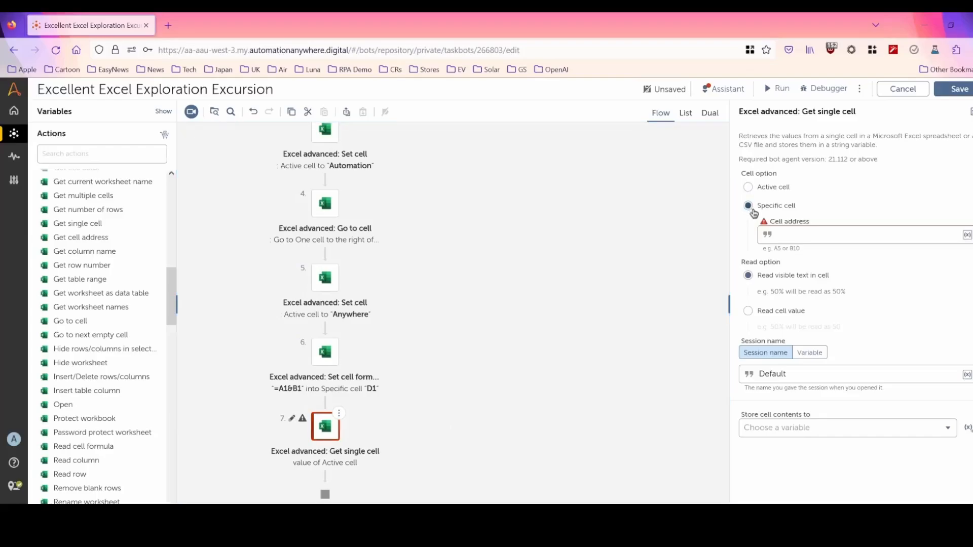
{"action": "left_click", "coordinate": [818, 238]}
{"action": "type", "text": "D1"}
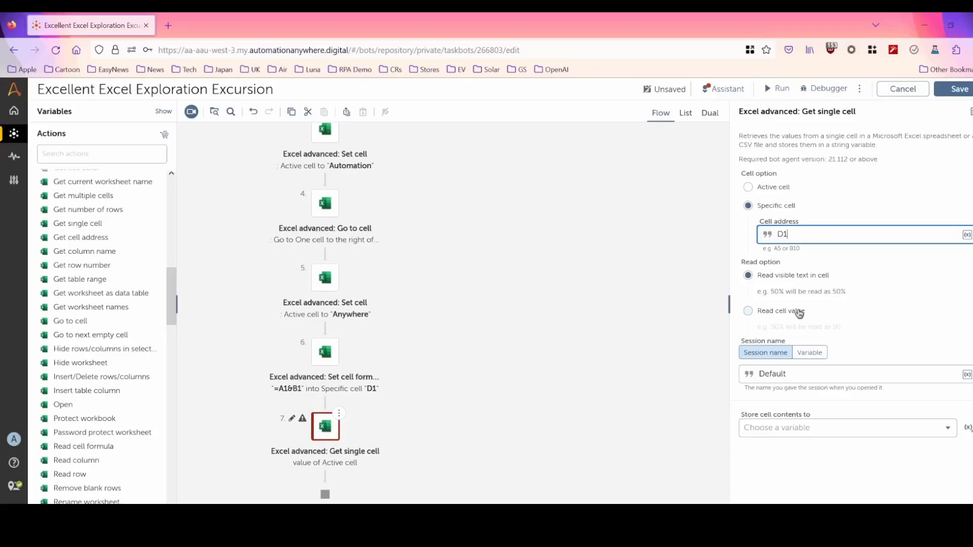
{"action": "left_click", "coordinate": [774, 431]}
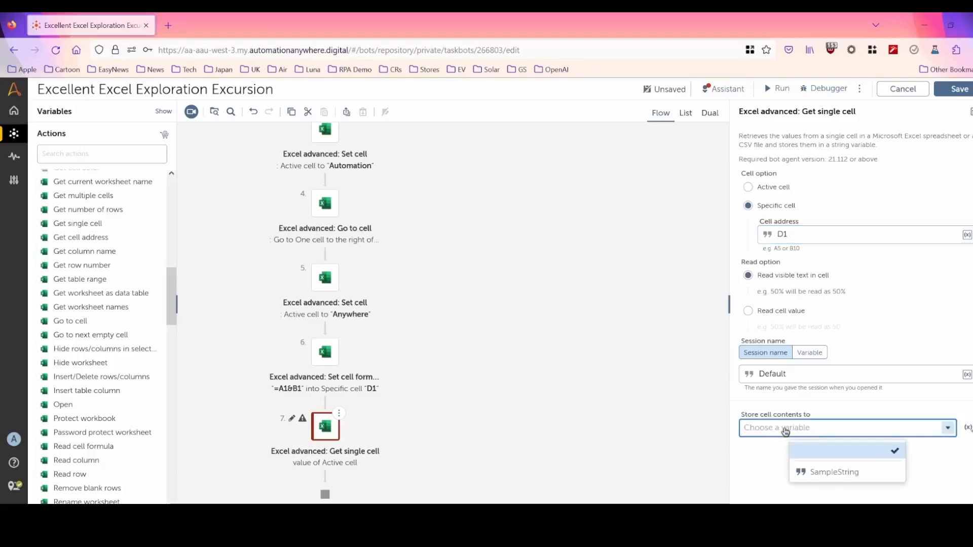
{"action": "left_click", "coordinate": [831, 472]}
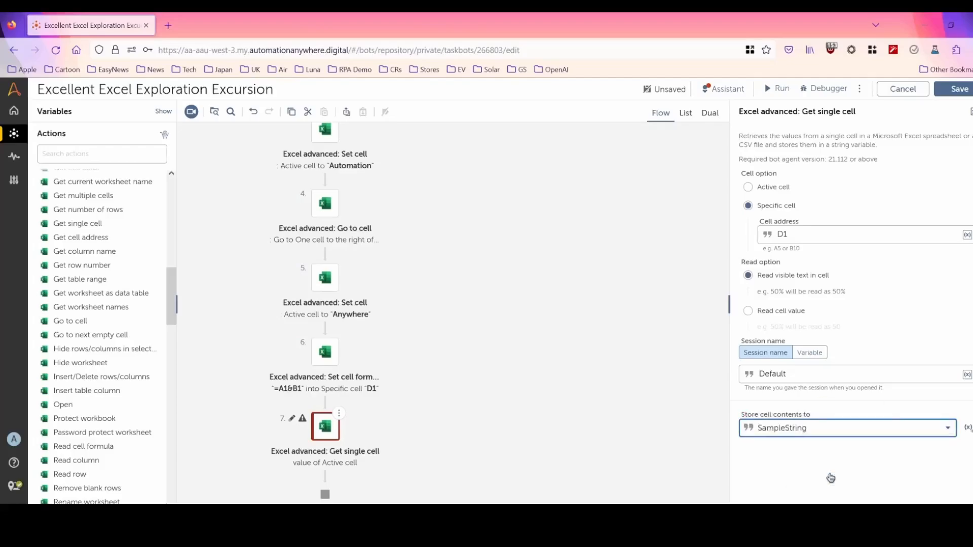
Add a Message box action after Get single cell and insert the SampleString variable as the message to display.
{"action": "left_click_drag", "start_coordinate": [552, 442], "coordinate": [573, 323]}
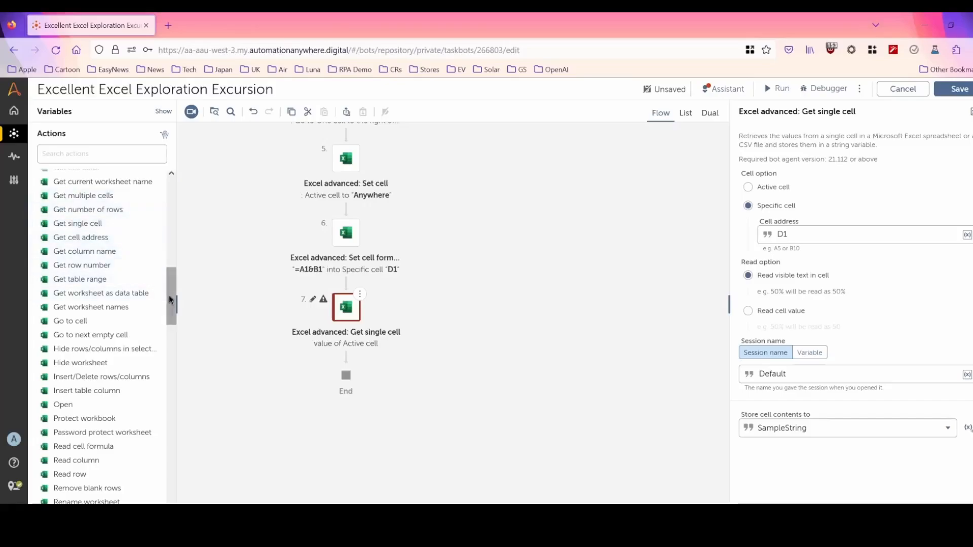
{"action": "left_click_drag", "start_coordinate": [168, 295], "coordinate": [162, 432]}
{"action": "left_click", "coordinate": [40, 304]}
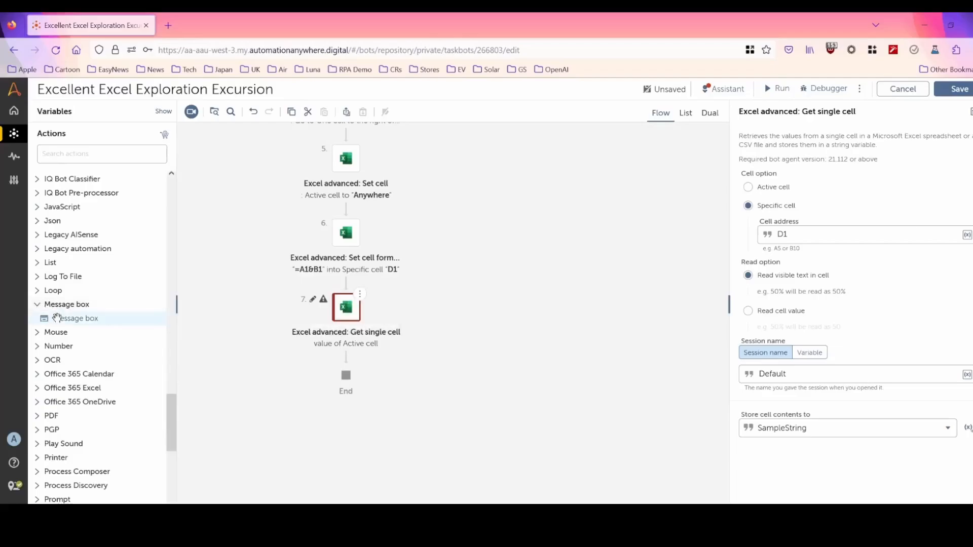
{"action": "left_click_drag", "start_coordinate": [46, 318], "coordinate": [348, 381]}
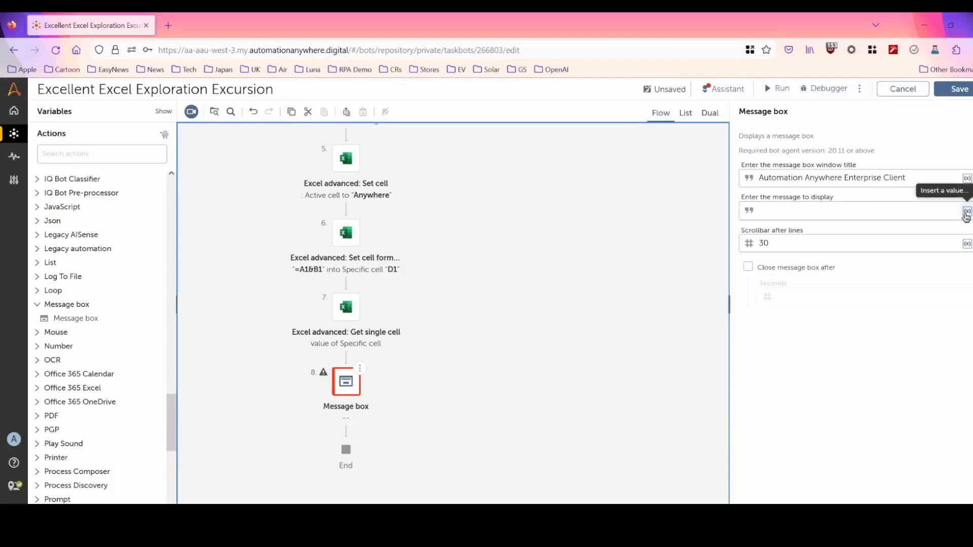
{"action": "left_click", "coordinate": [966, 212]}
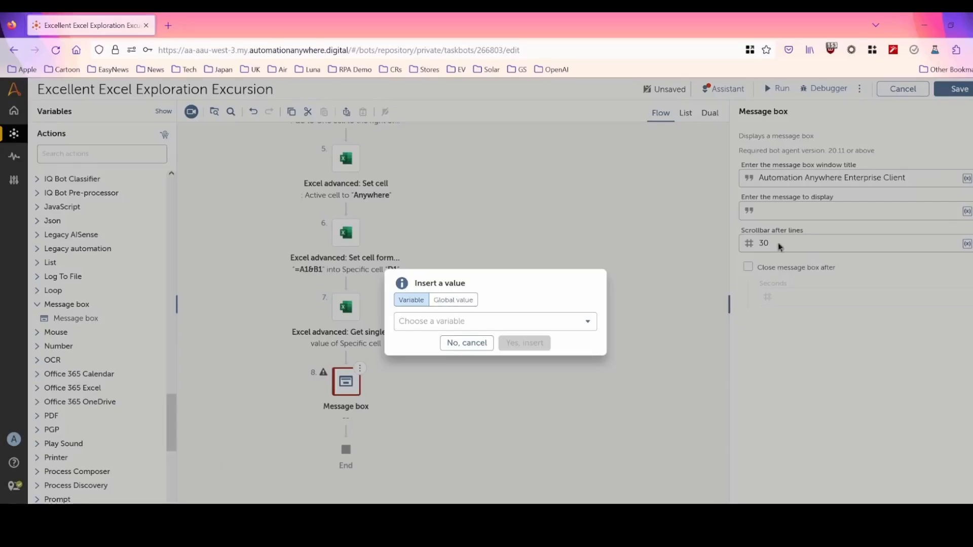
{"action": "left_click", "coordinate": [432, 327]}
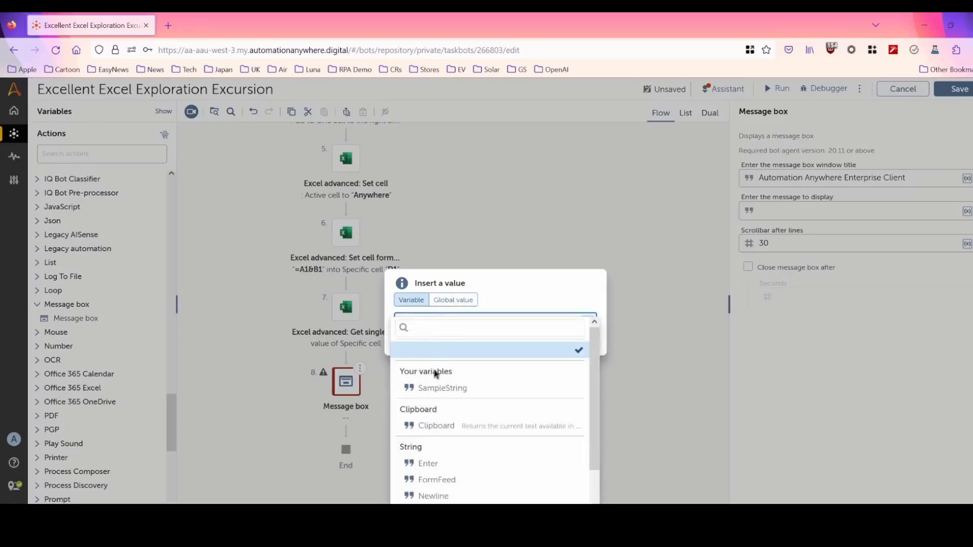
{"action": "left_click", "coordinate": [436, 389]}
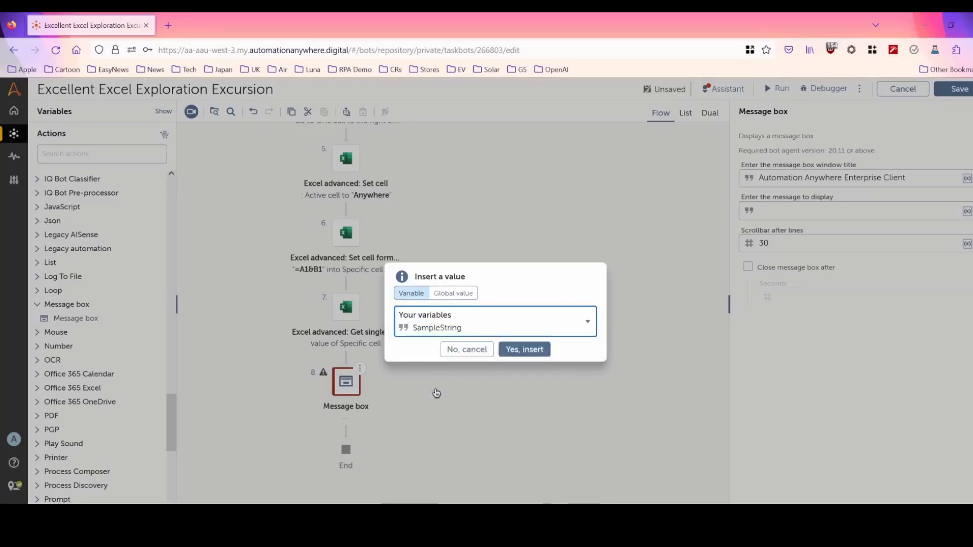
{"action": "left_click", "coordinate": [525, 350]}
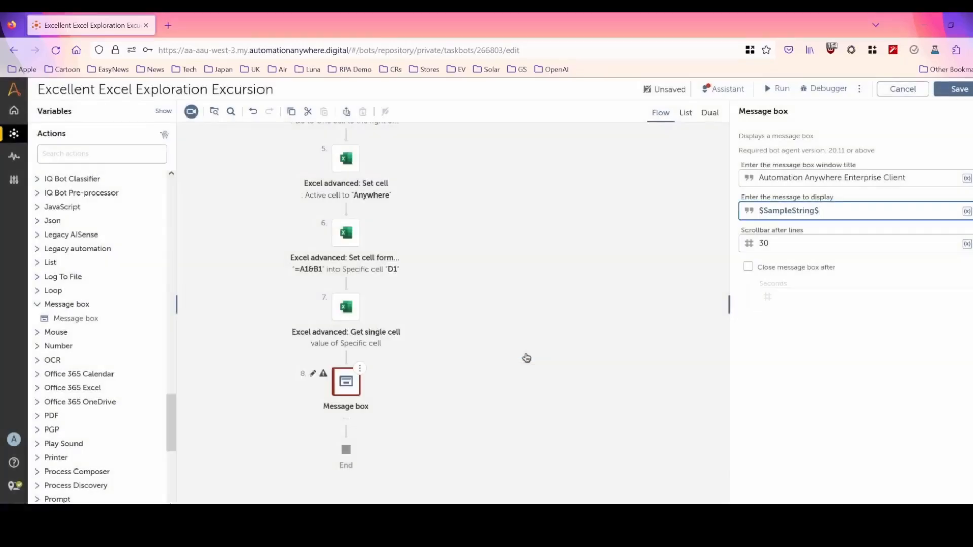